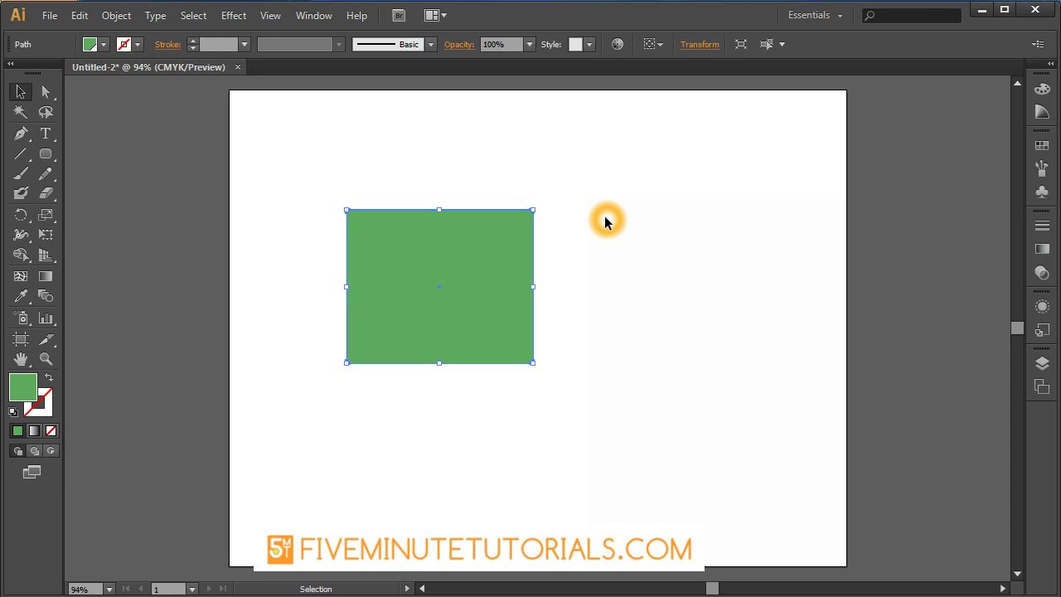
Open the Kuler panel from Window > Extensions to list the Highest Rated themes
{"action": "left_click", "coordinate": [329, 20]}
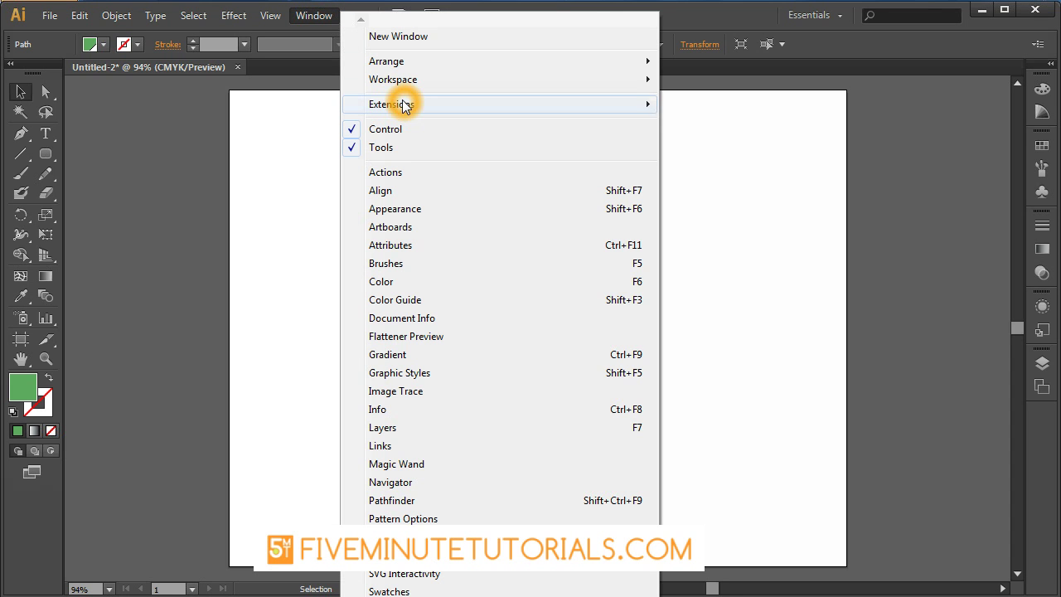
{"action": "mouse_move", "coordinate": [405, 105]}
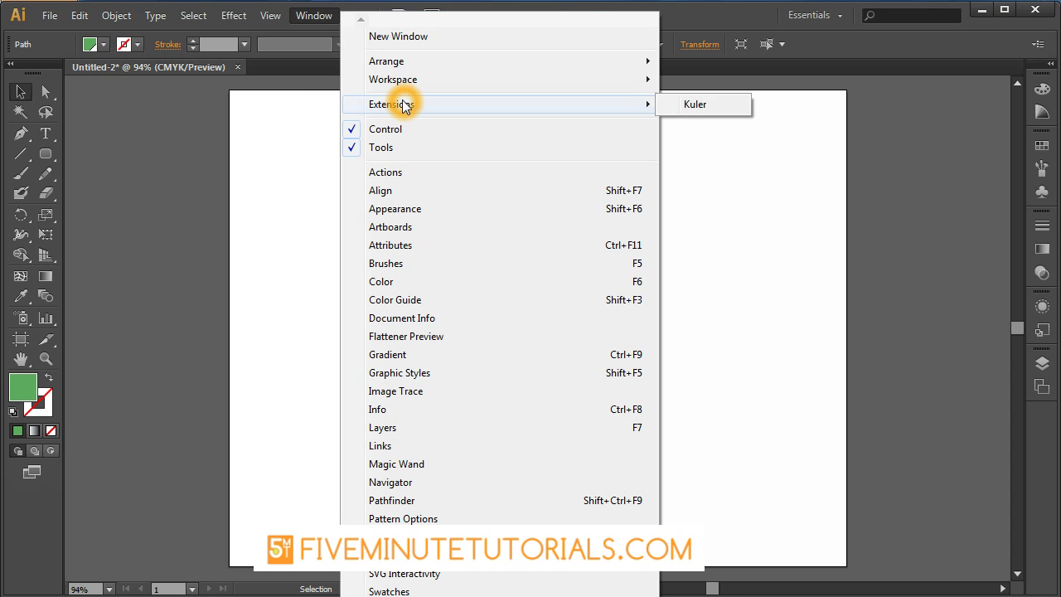
{"action": "left_click", "coordinate": [722, 106]}
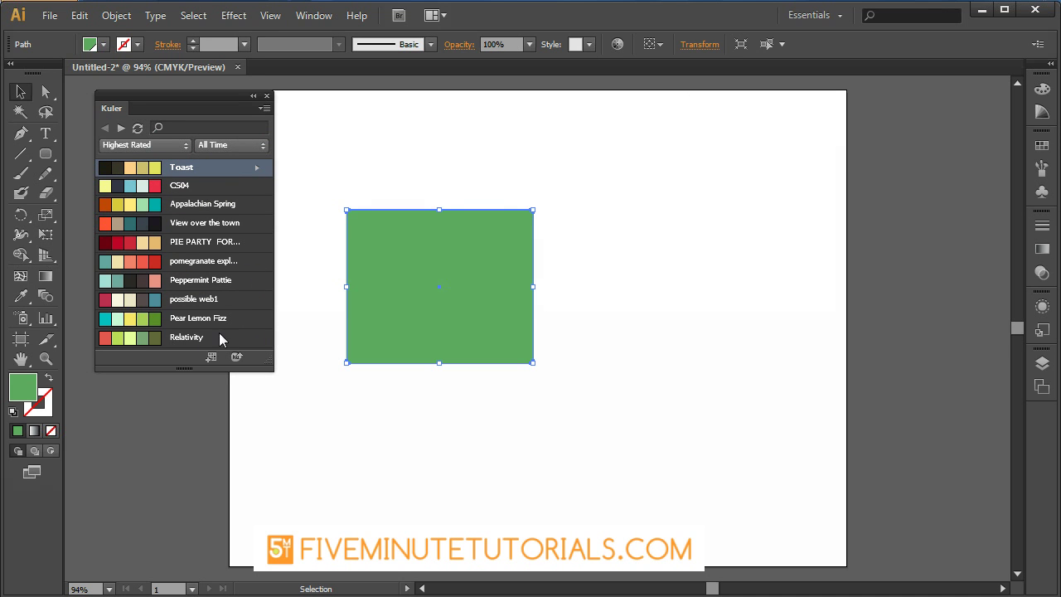
Make the Kuler list taller, sort by Most Popular, and load the next page of themes
{"action": "left_click_drag", "start_coordinate": [269, 366], "coordinate": [270, 439]}
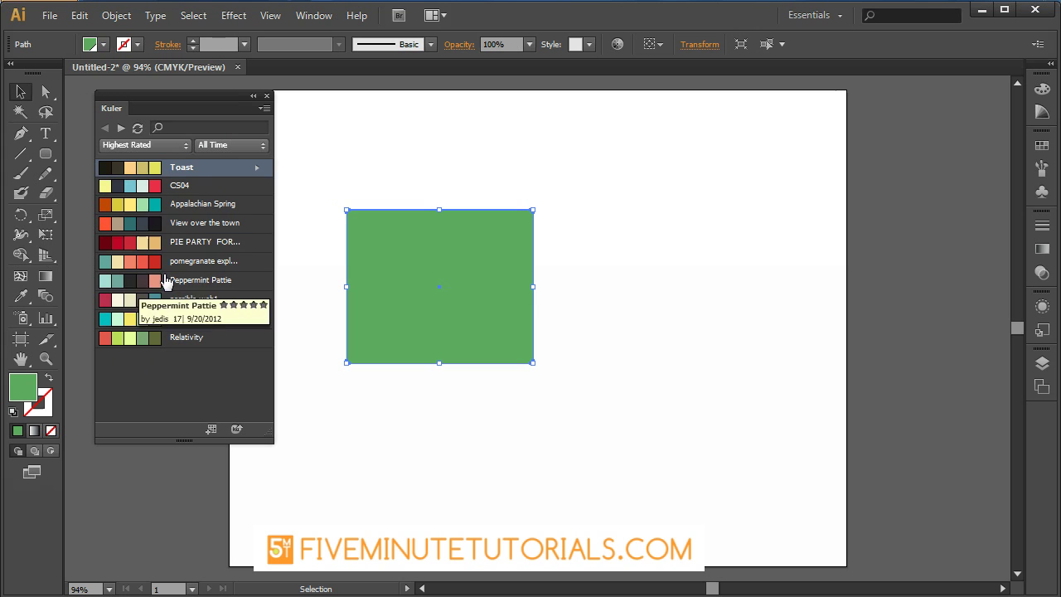
{"action": "left_click", "coordinate": [167, 144]}
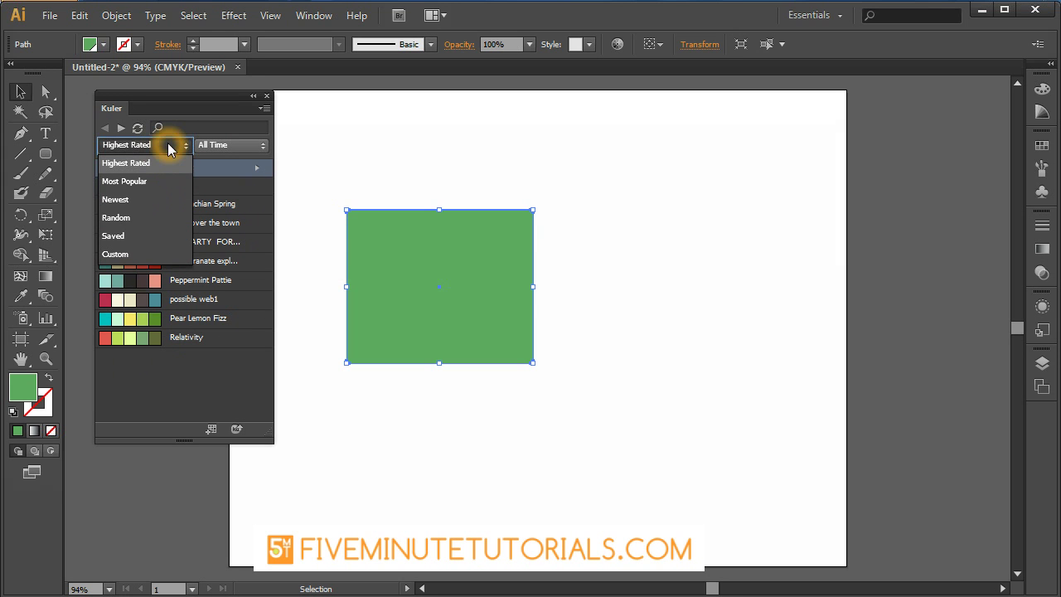
{"action": "left_click", "coordinate": [158, 181]}
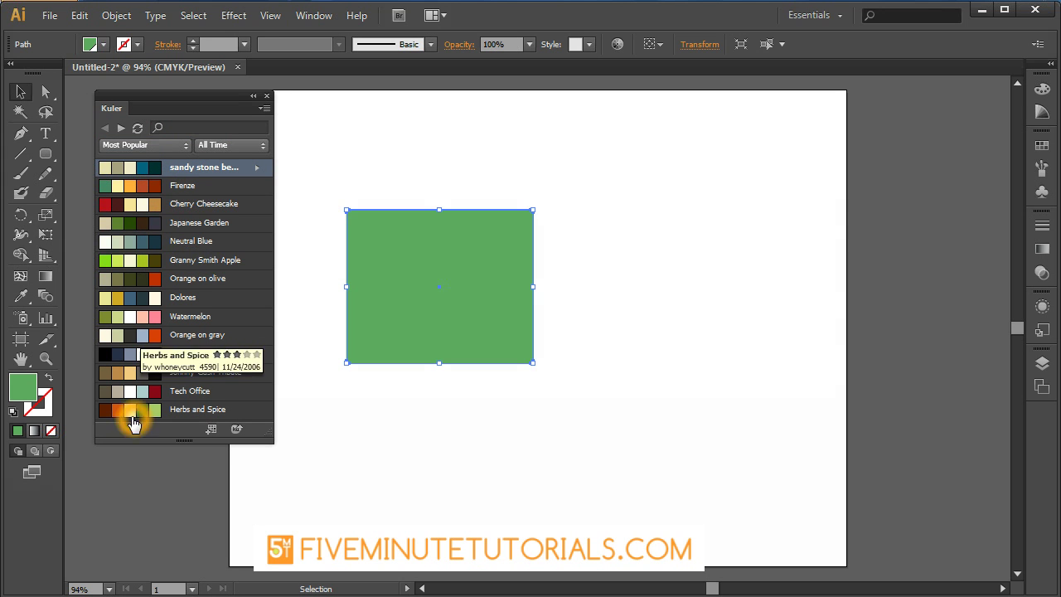
{"action": "left_click", "coordinate": [121, 131]}
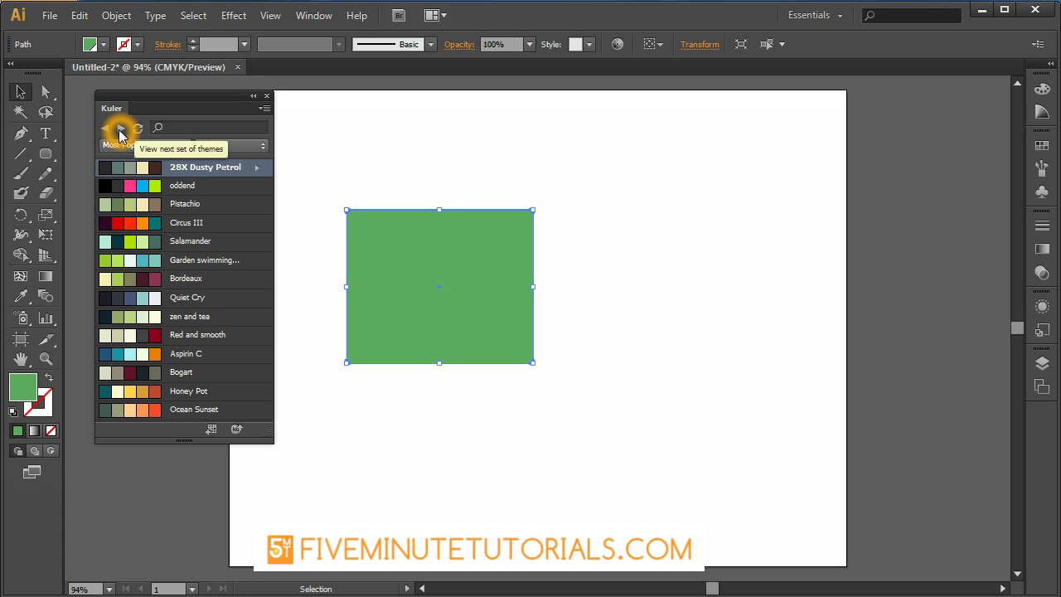
{"action": "left_click", "coordinate": [189, 240]}
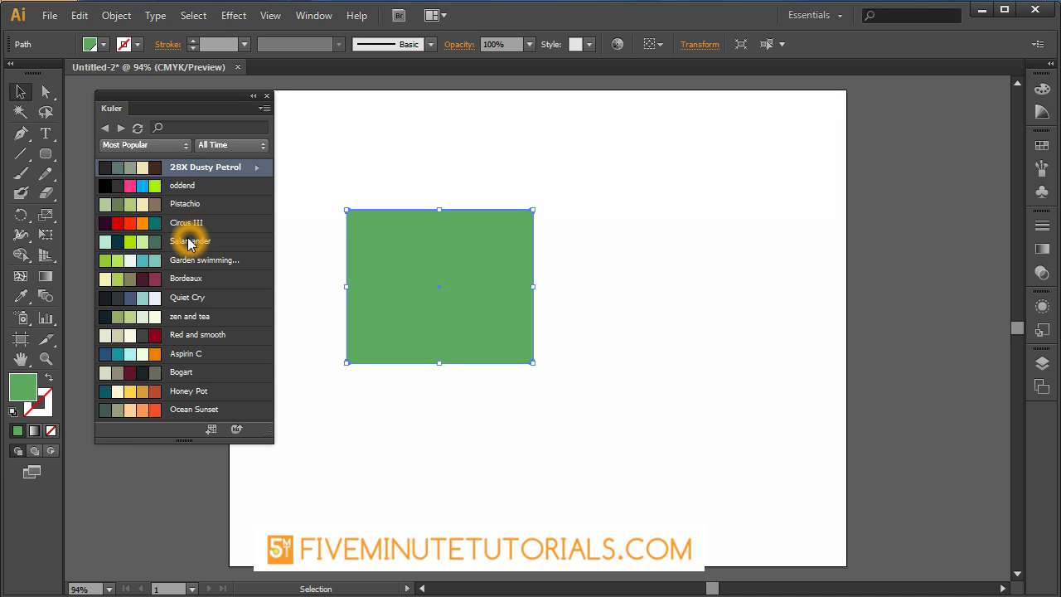
Select the Honey Pot theme and add it to the Swatches panel
{"action": "left_click", "coordinate": [186, 243]}
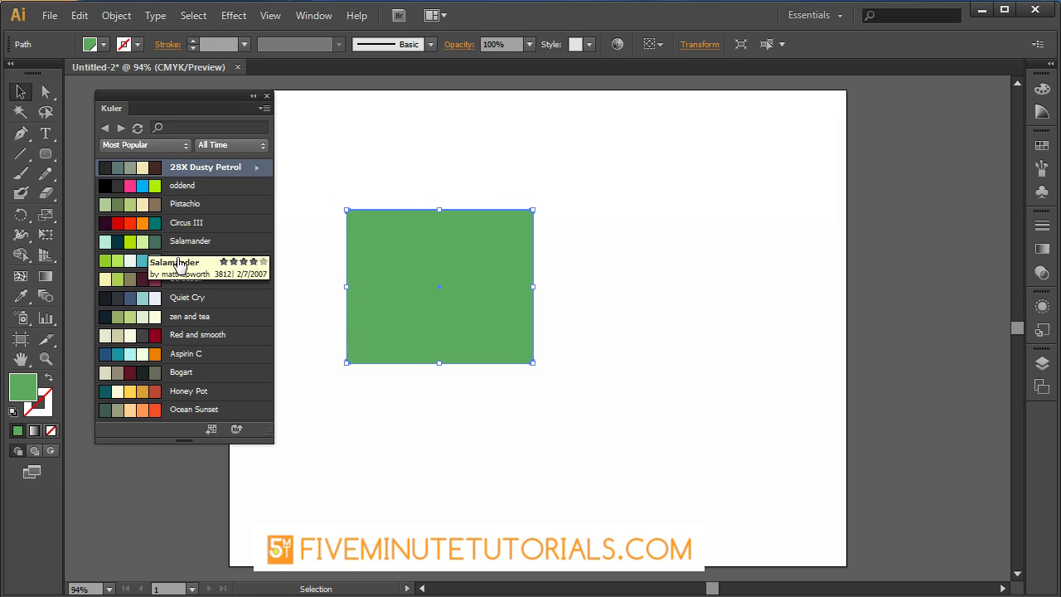
{"action": "left_click", "coordinate": [187, 391]}
{"action": "left_click", "coordinate": [257, 396]}
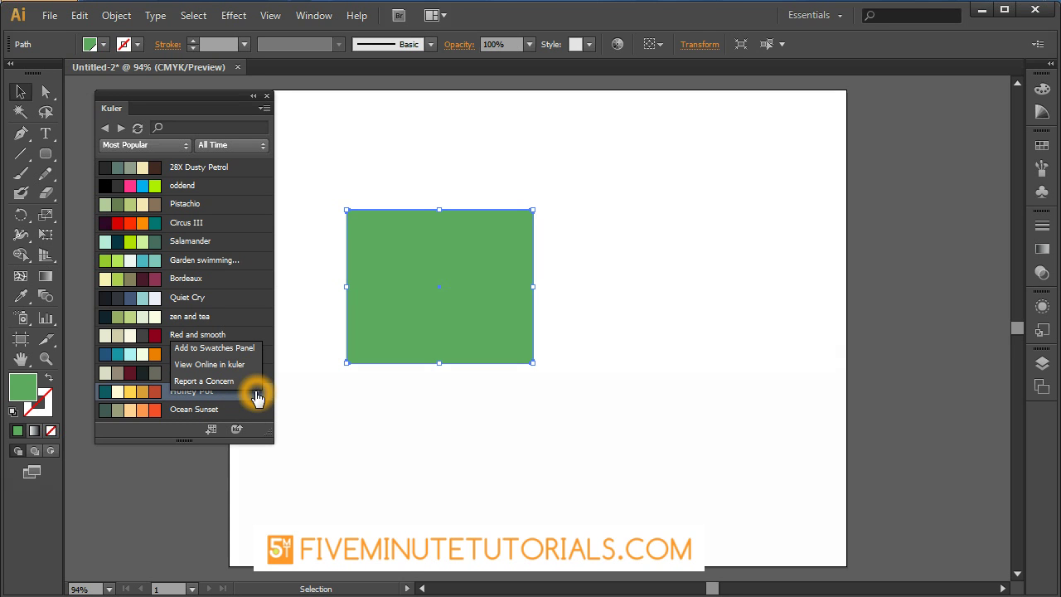
{"action": "left_click", "coordinate": [236, 367]}
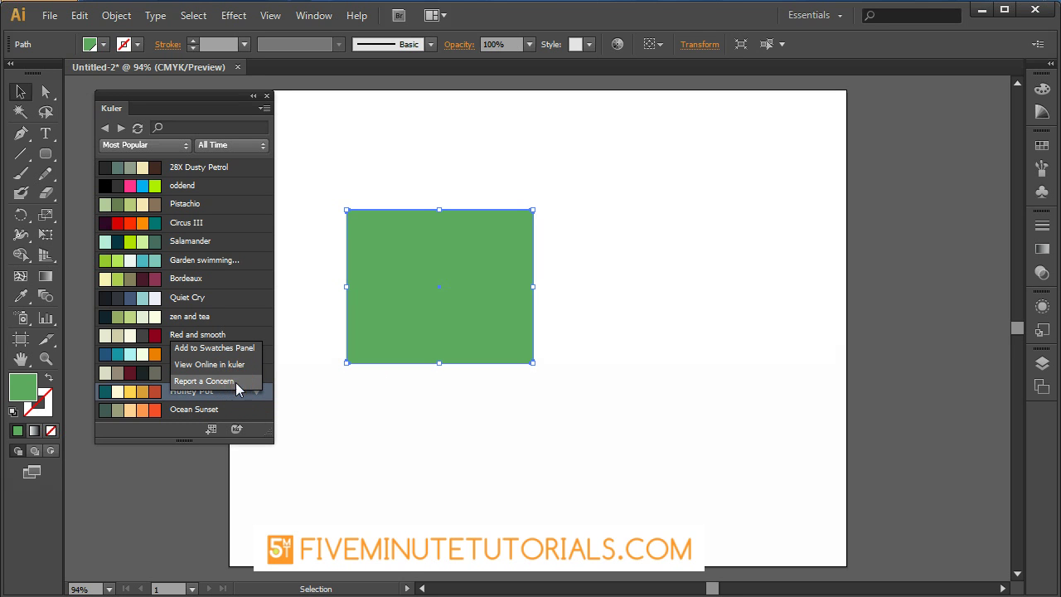
{"action": "left_click", "coordinate": [240, 356]}
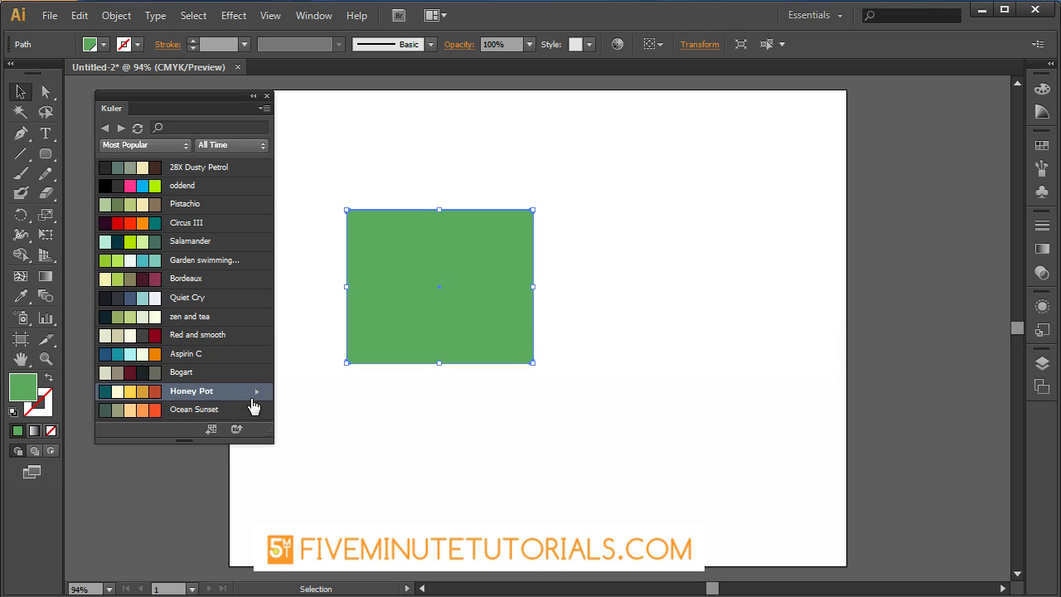
{"action": "left_click", "coordinate": [212, 429]}
Show the enlarged Swatches panel and select the new Honey Pot colour group
{"action": "left_click", "coordinate": [1042, 147]}
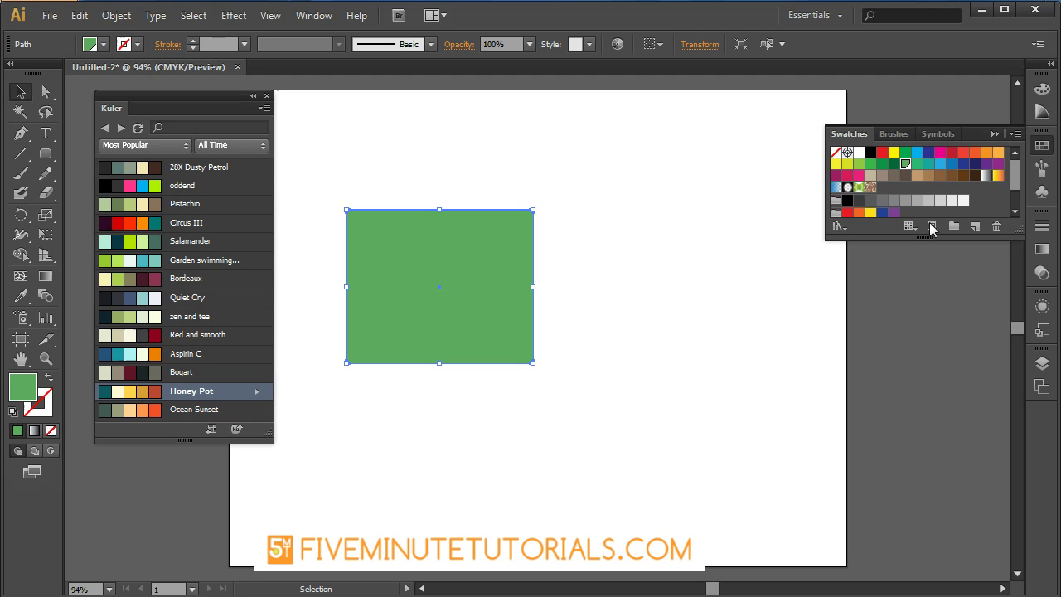
{"action": "left_click_drag", "start_coordinate": [1018, 226], "coordinate": [999, 304]}
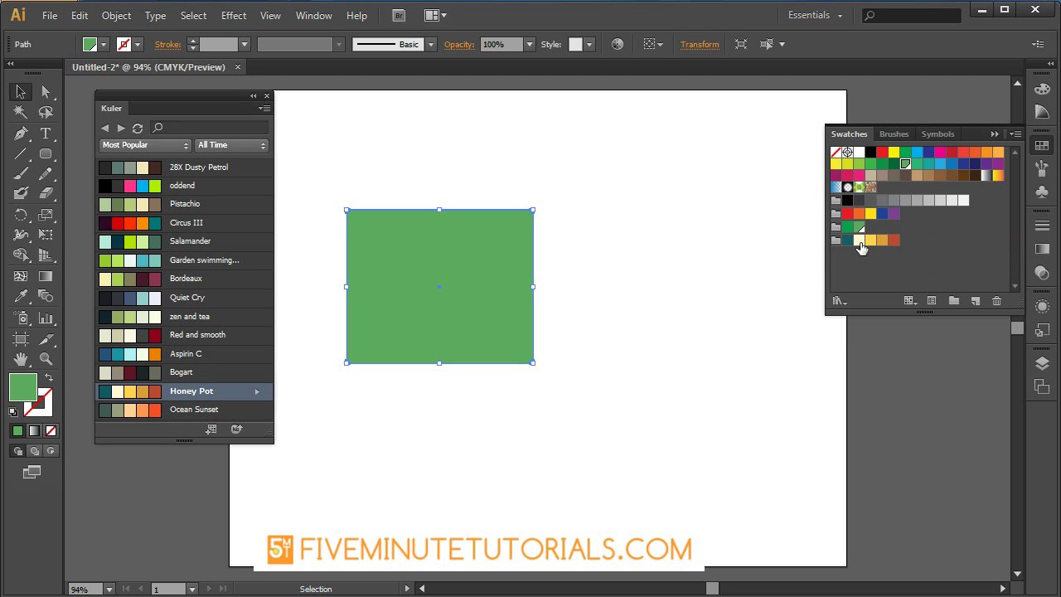
{"action": "left_click", "coordinate": [835, 243]}
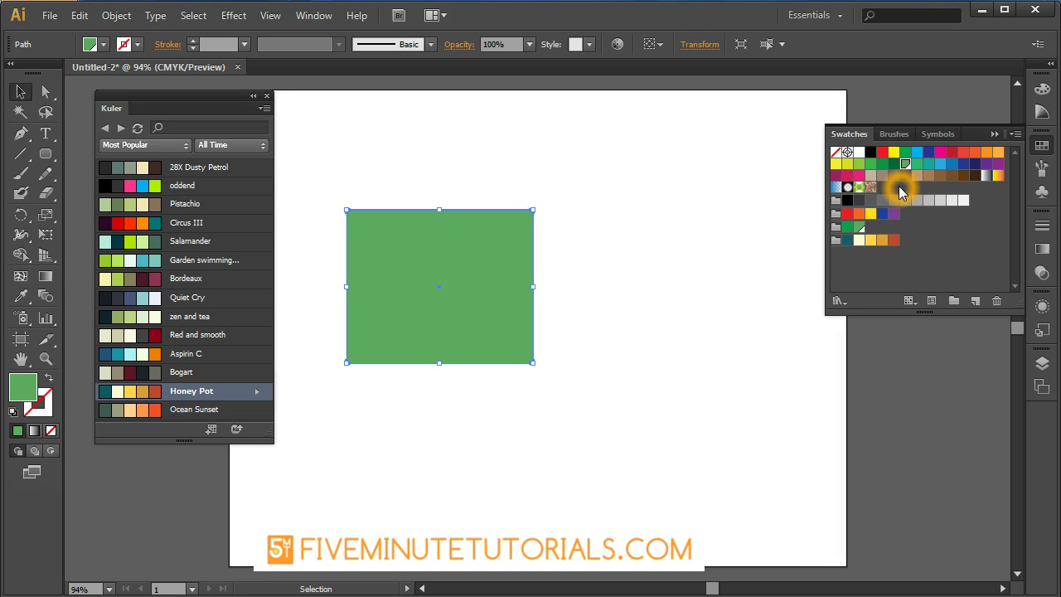
Load the next Most Popular page and add Halow Summer '06 to the swatches
{"action": "left_click", "coordinate": [120, 129]}
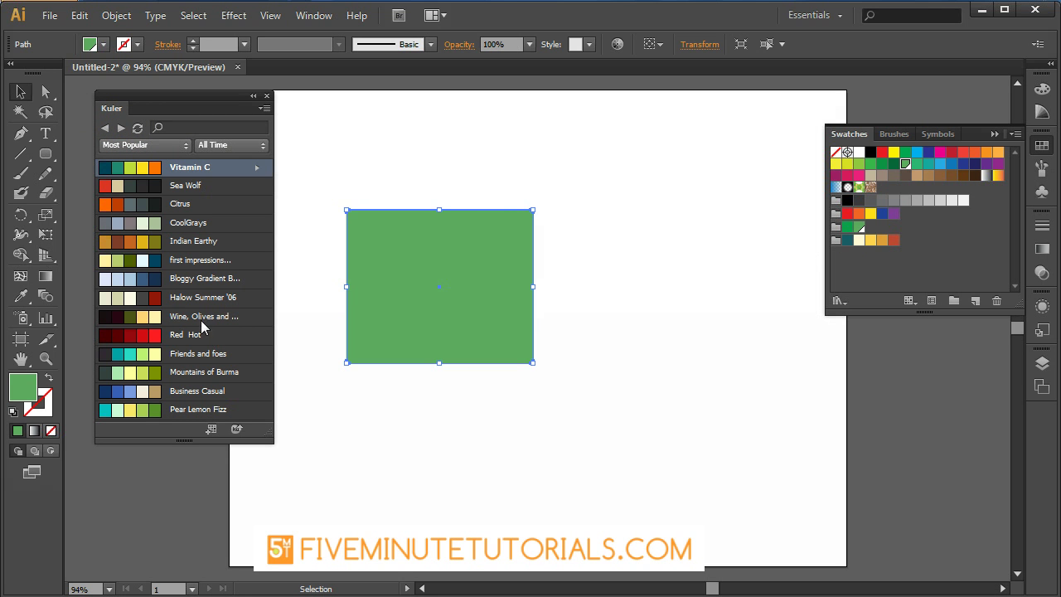
{"action": "left_click", "coordinate": [184, 300]}
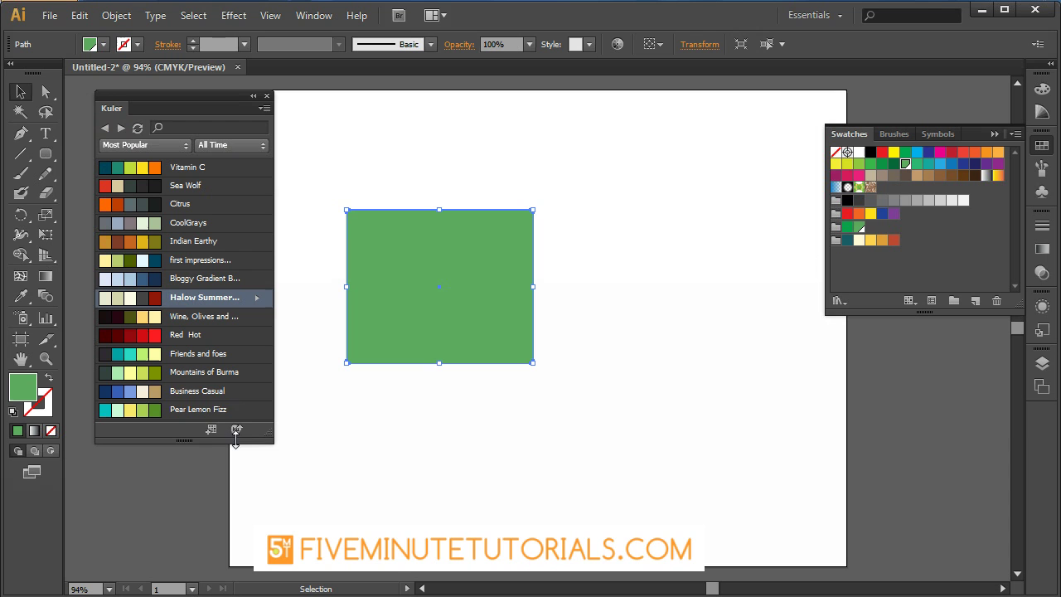
{"action": "left_click", "coordinate": [878, 249]}
{"action": "left_click", "coordinate": [834, 253]}
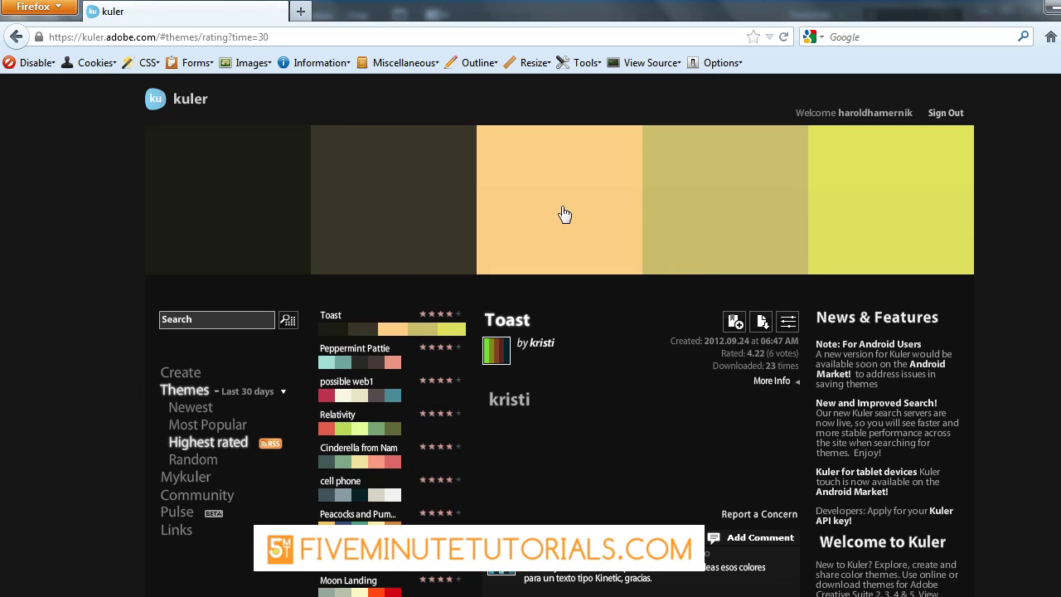
Add the Toast theme to favorites on the Kuler website
{"action": "left_click", "coordinate": [739, 322]}
Open an editable copy of Toast and inspect its dark brown and peach colours
{"action": "left_click", "coordinate": [787, 325]}
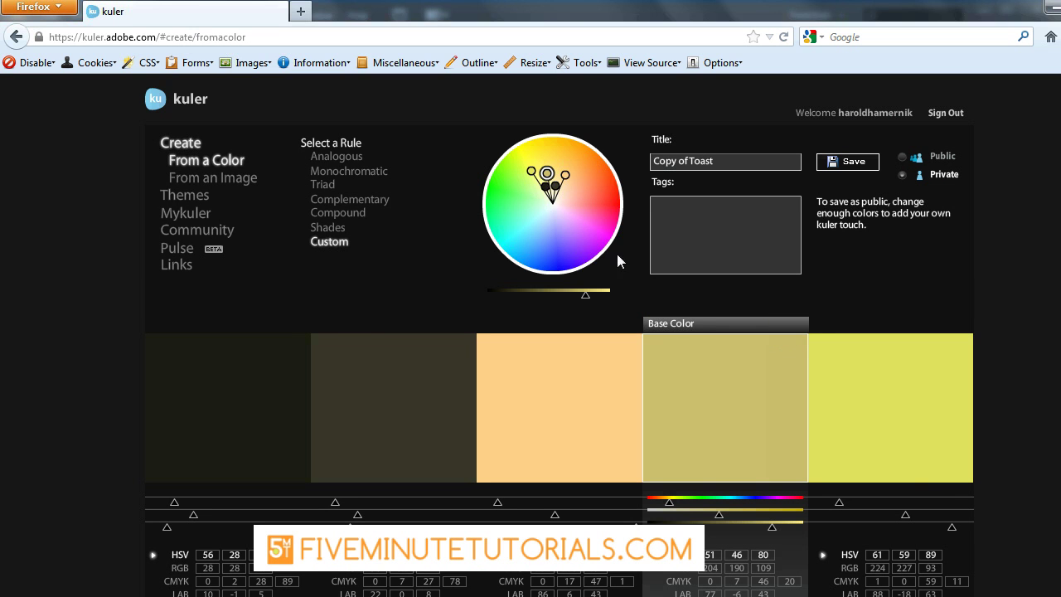
{"action": "left_click", "coordinate": [547, 176]}
{"action": "left_click", "coordinate": [572, 188]}
{"action": "left_click", "coordinate": [411, 580]}
{"action": "left_click", "coordinate": [352, 571]}
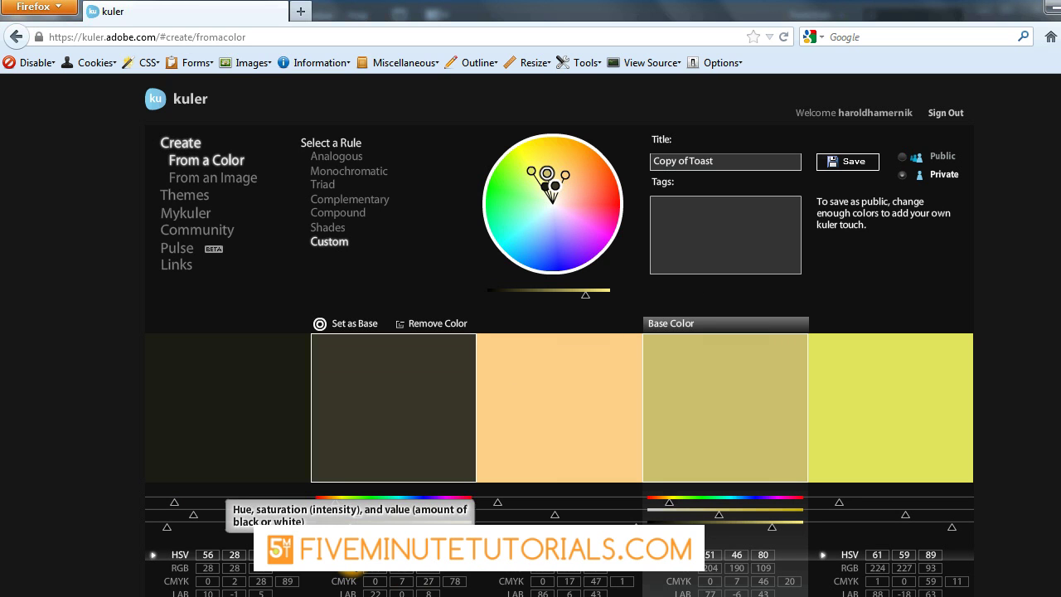
{"action": "left_click", "coordinate": [349, 591]}
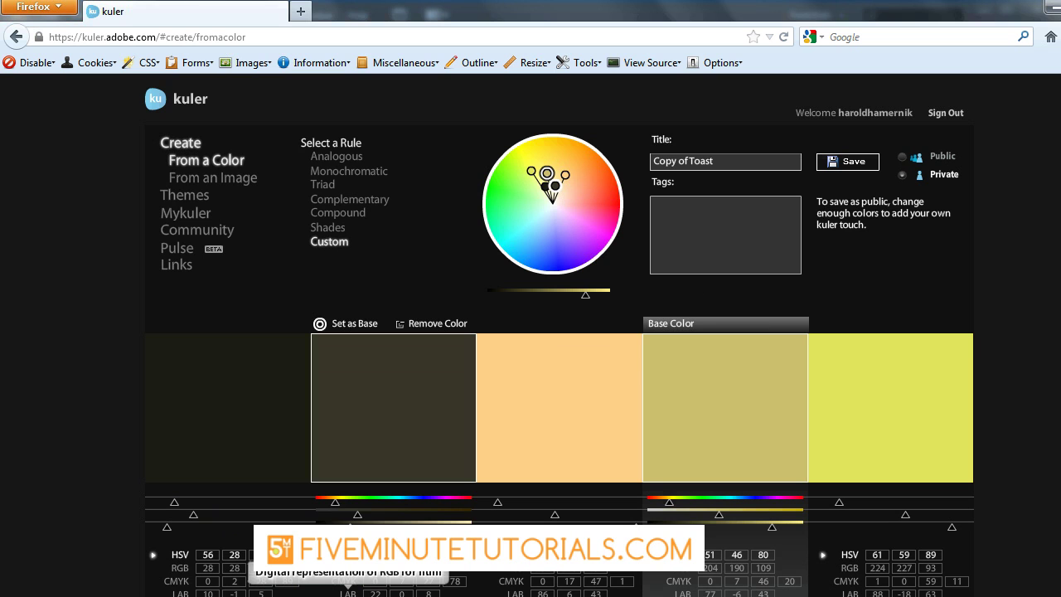
{"action": "left_click", "coordinate": [514, 556]}
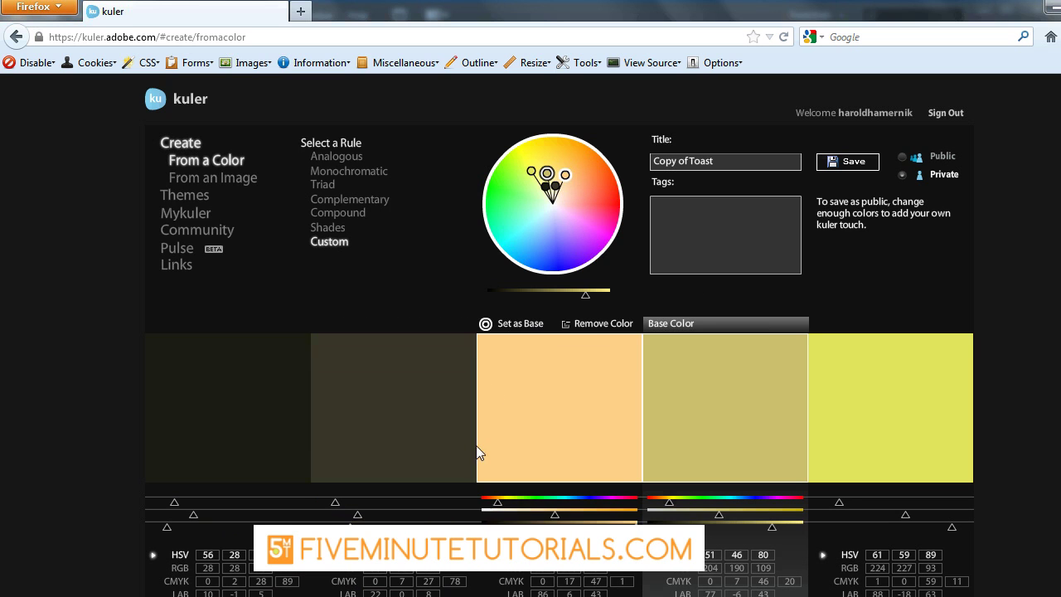
Make the first colour dark olive-green and shift the base colour to pale green (HSV 66/34/80)
{"action": "left_click", "coordinate": [276, 384]}
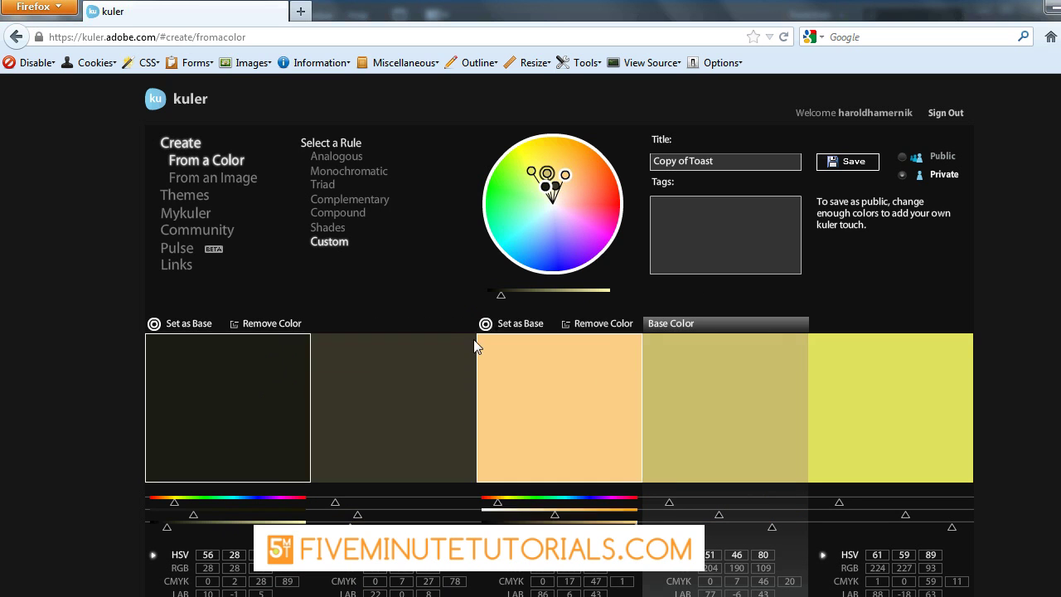
{"action": "left_click_drag", "start_coordinate": [502, 295], "coordinate": [514, 295]}
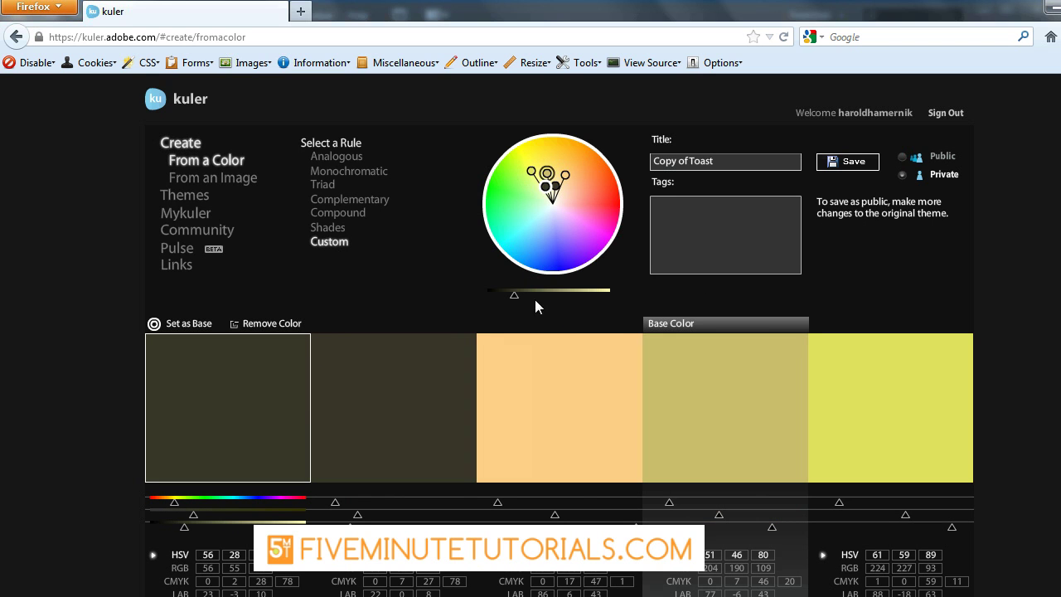
{"action": "left_click", "coordinate": [282, 377]}
{"action": "mouse_move", "coordinate": [546, 173]}
{"action": "left_mouse_down"}
{"action": "mouse_move", "coordinate": [563, 164]}
{"action": "mouse_move", "coordinate": [540, 165]}
{"action": "mouse_move", "coordinate": [539, 186]}
{"action": "left_mouse_up"}
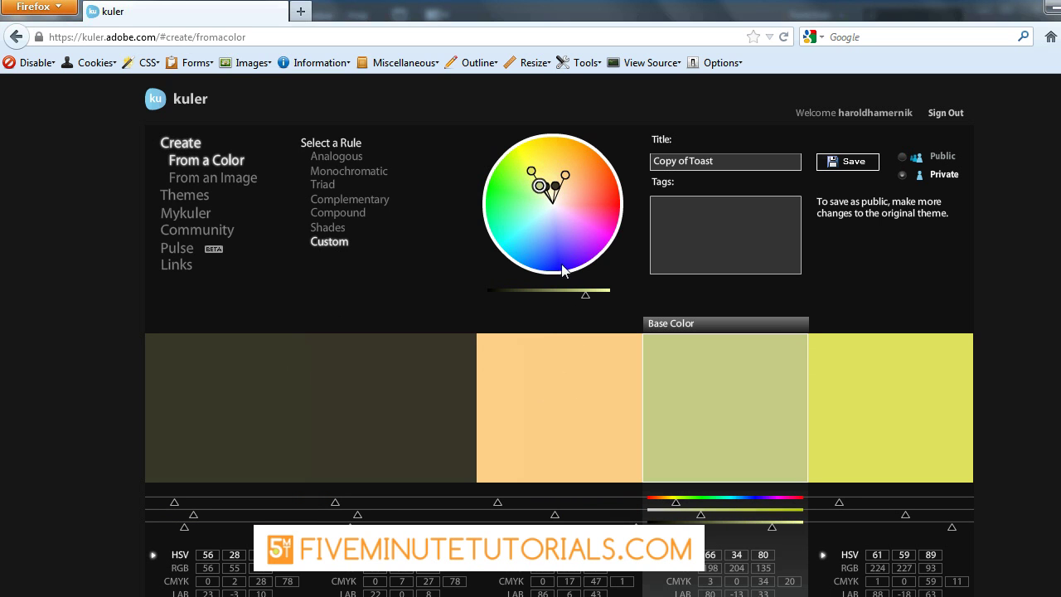
{"action": "left_click", "coordinate": [227, 411]}
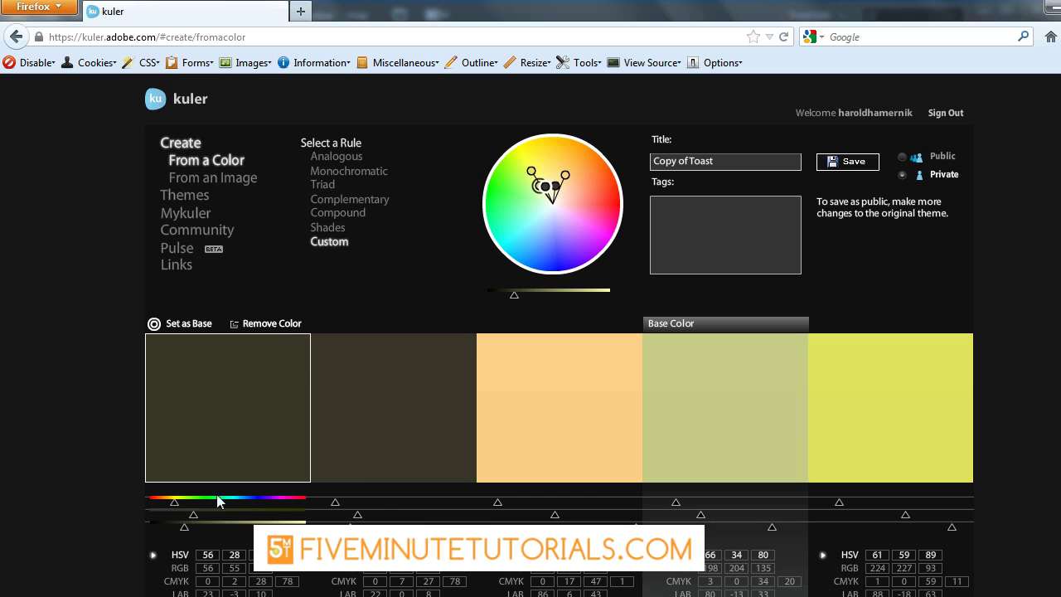
{"action": "left_click", "coordinate": [188, 503]}
{"action": "mouse_move", "coordinate": [191, 514]}
{"action": "left_mouse_down"}
{"action": "mouse_move", "coordinate": [220, 515]}
{"action": "mouse_move", "coordinate": [193, 527]}
{"action": "left_mouse_up"}
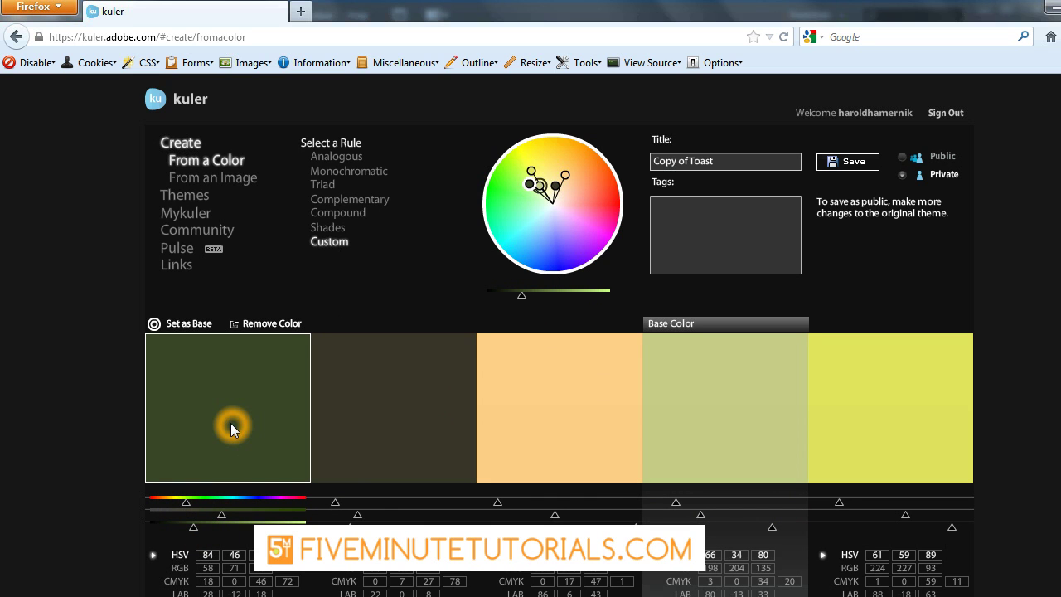
Save the theme as Copy of Toast, cancel its download, and reopen it for editing
{"action": "left_click", "coordinate": [853, 162]}
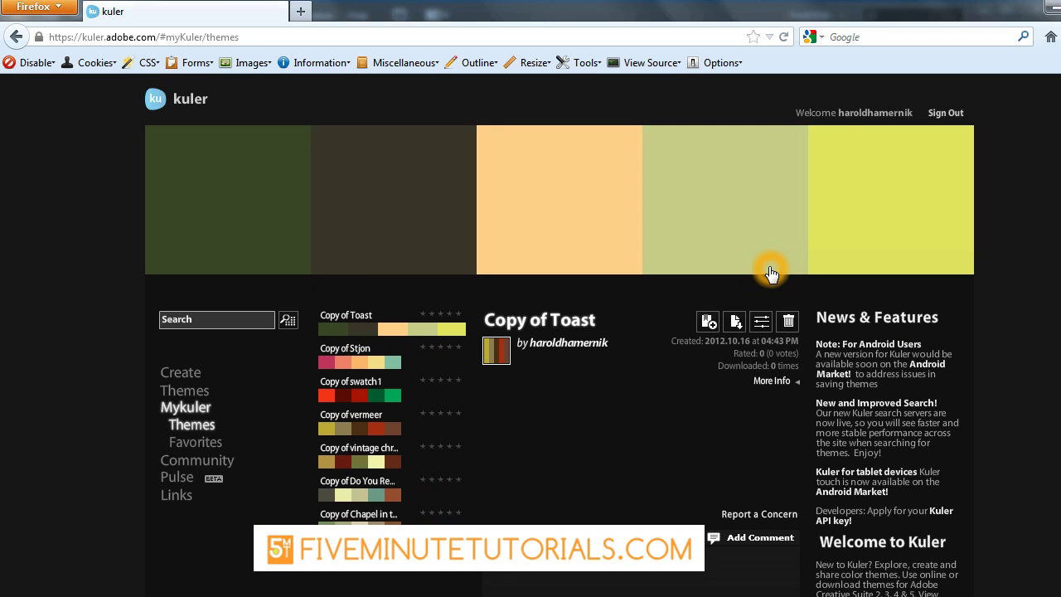
{"action": "left_click", "coordinate": [734, 322]}
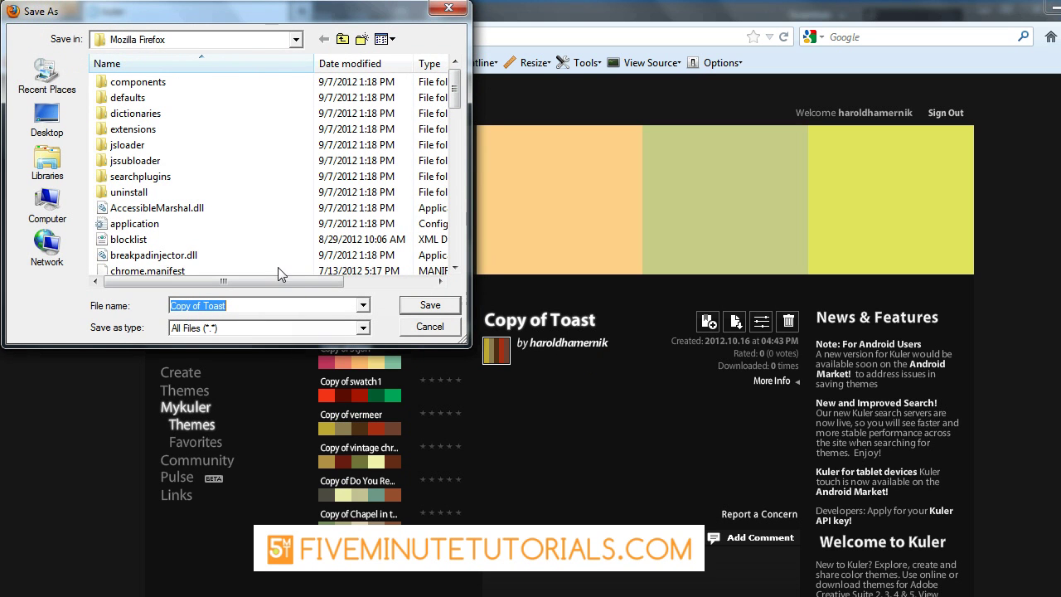
{"action": "left_click", "coordinate": [427, 328]}
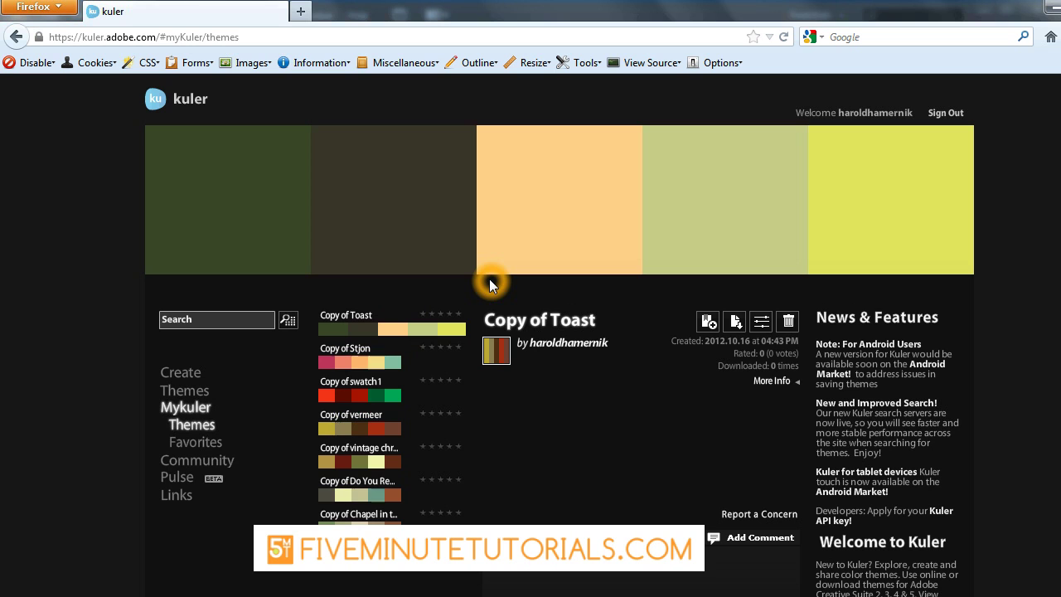
{"action": "left_click", "coordinate": [760, 321]}
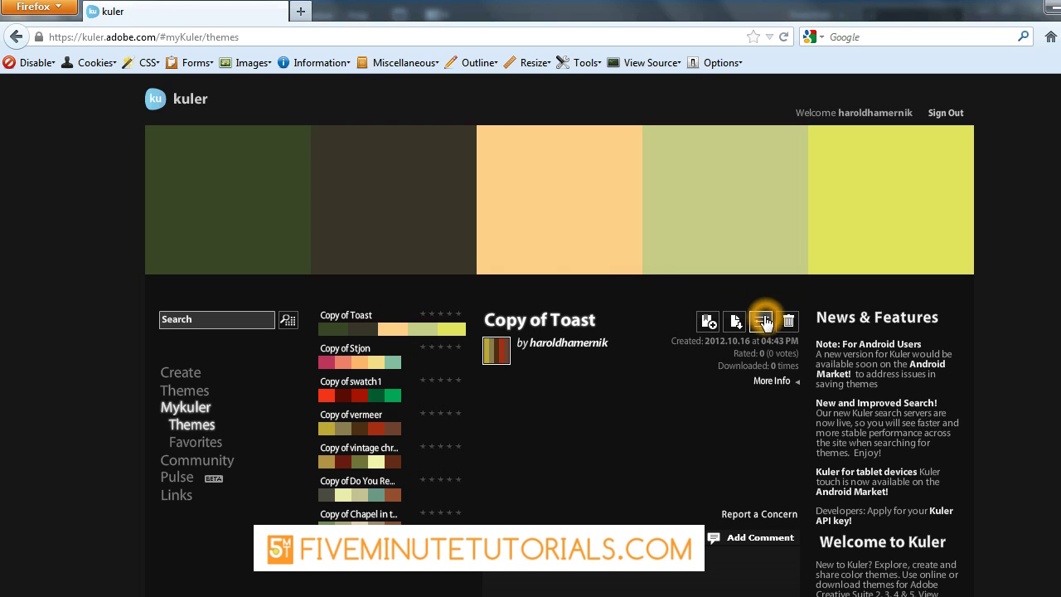
{"action": "left_click", "coordinate": [628, 414]}
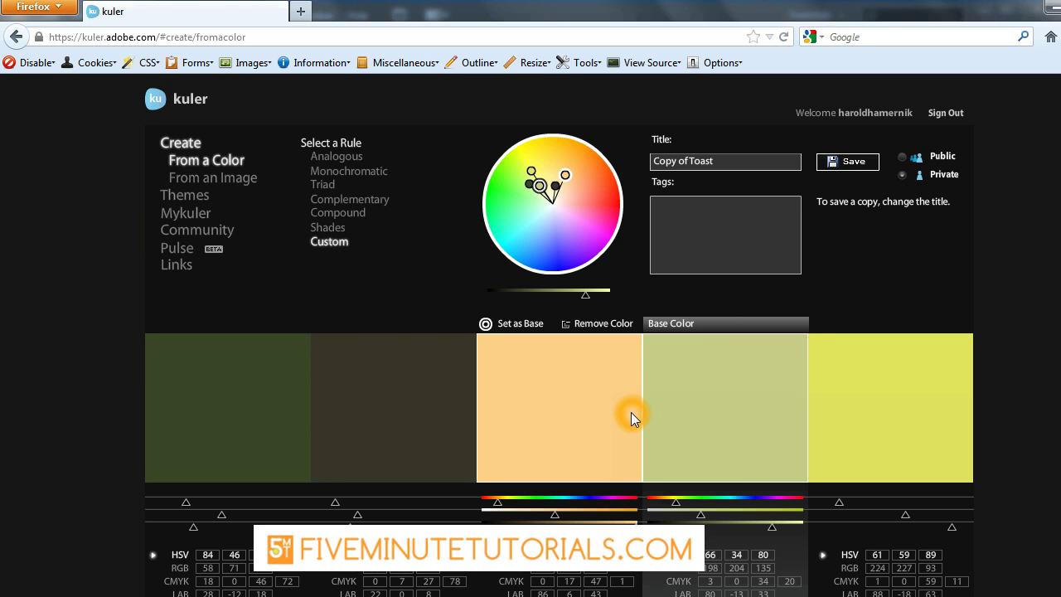
Deselect the peach colour and switch back to Illustrator with Alt+Tab
{"action": "left_click", "coordinate": [674, 367]}
{"action": "key", "text": "alt+Tab"}
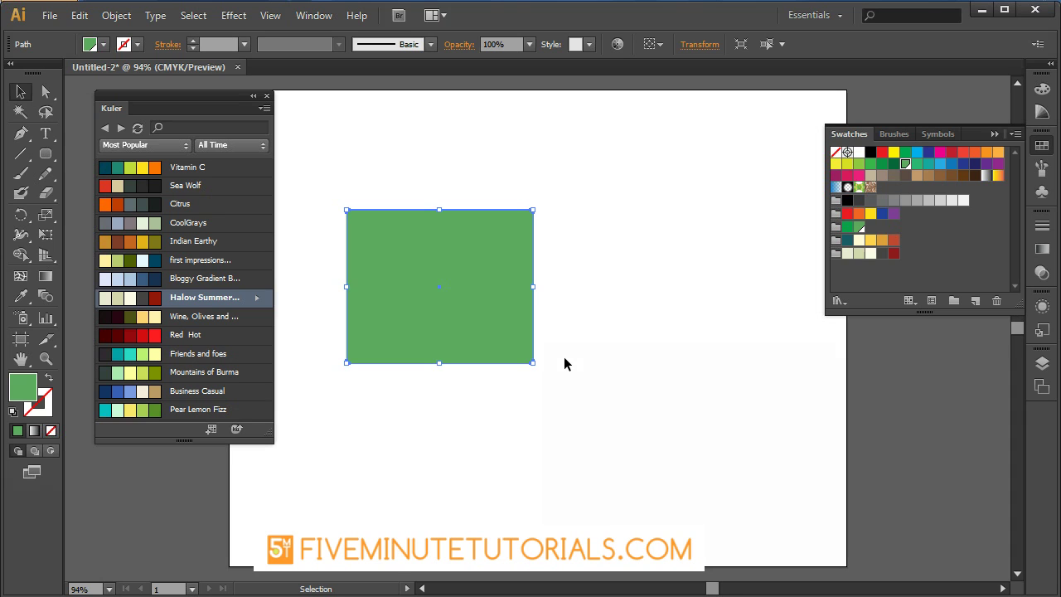